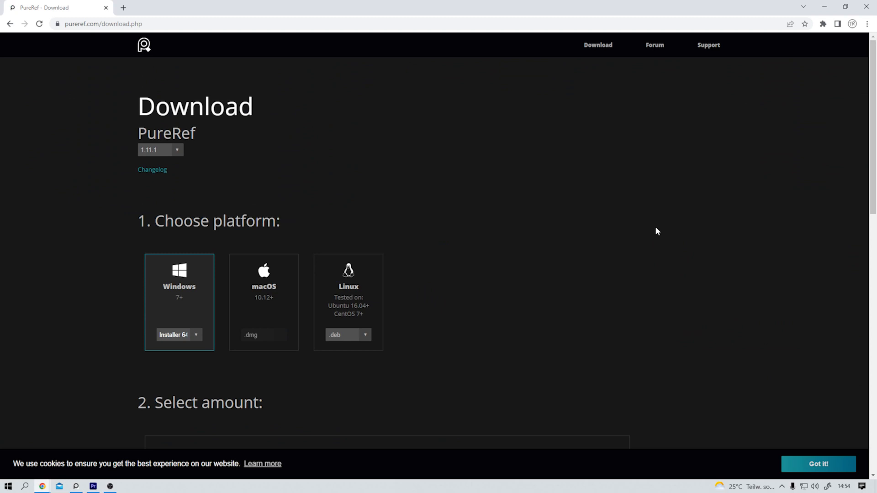
- Look through the default keybindings list on PureRef's support page, from the Actions section towards the System section
{"action": "left_click", "coordinate": [700, 44]}
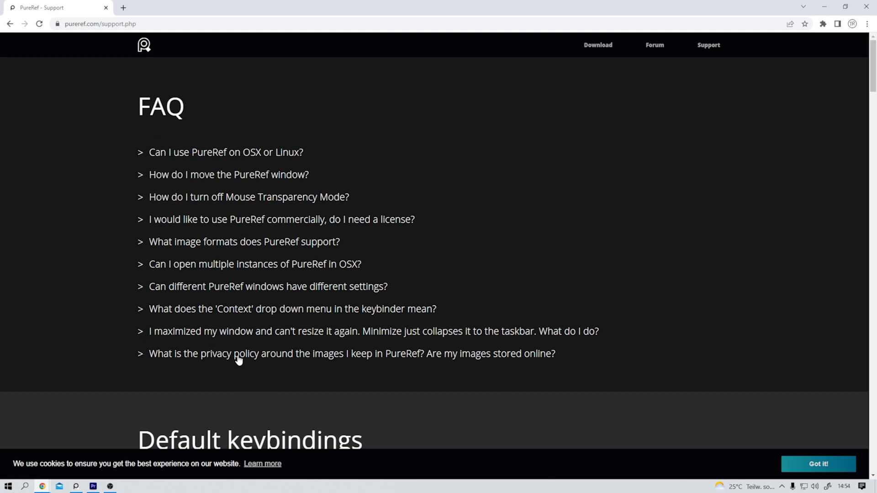
{"action": "scroll", "coordinate": [237, 360], "scroll_direction": "down", "scroll_amount": 8}
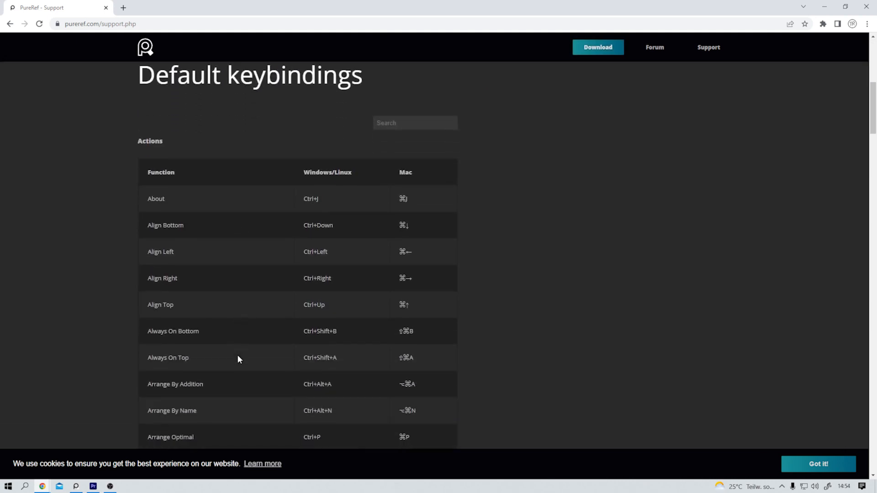
{"action": "scroll", "coordinate": [235, 360], "scroll_direction": "down", "scroll_amount": 8}
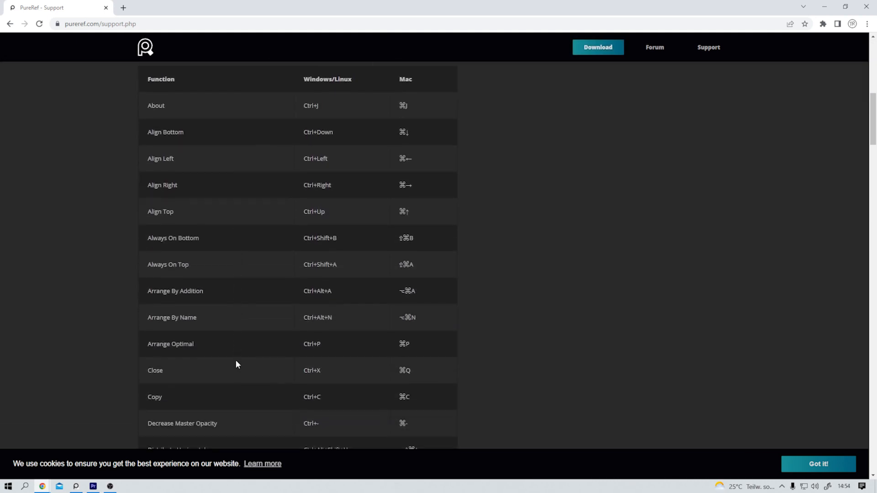
{"action": "scroll", "coordinate": [236, 361], "scroll_direction": "down", "scroll_amount": 12}
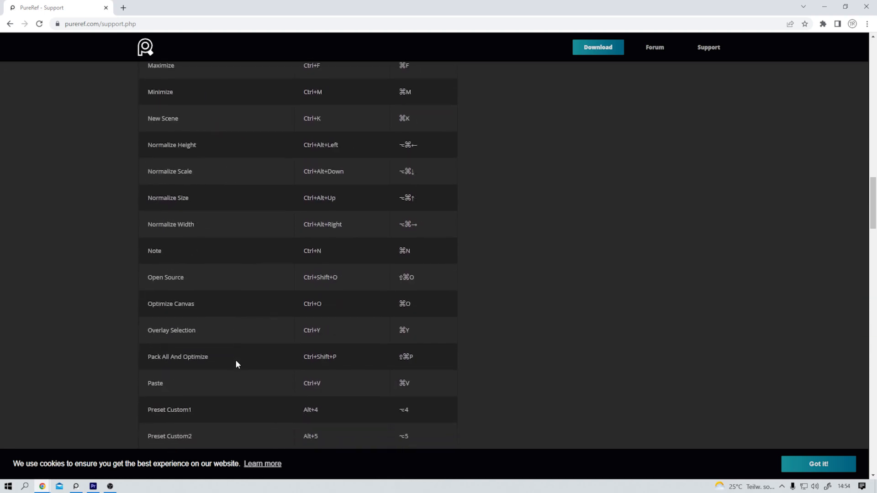
{"action": "scroll", "coordinate": [236, 361], "scroll_direction": "down", "scroll_amount": 18}
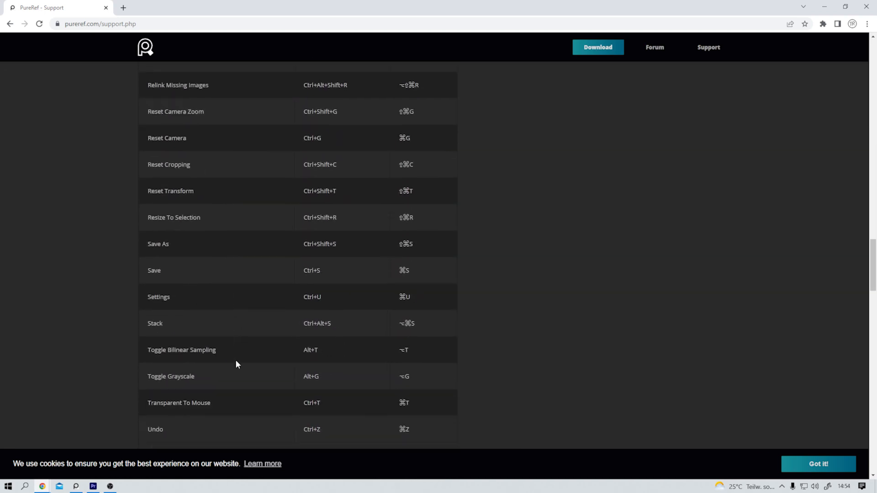
{"action": "scroll", "coordinate": [236, 361], "scroll_direction": "down", "scroll_amount": 18}
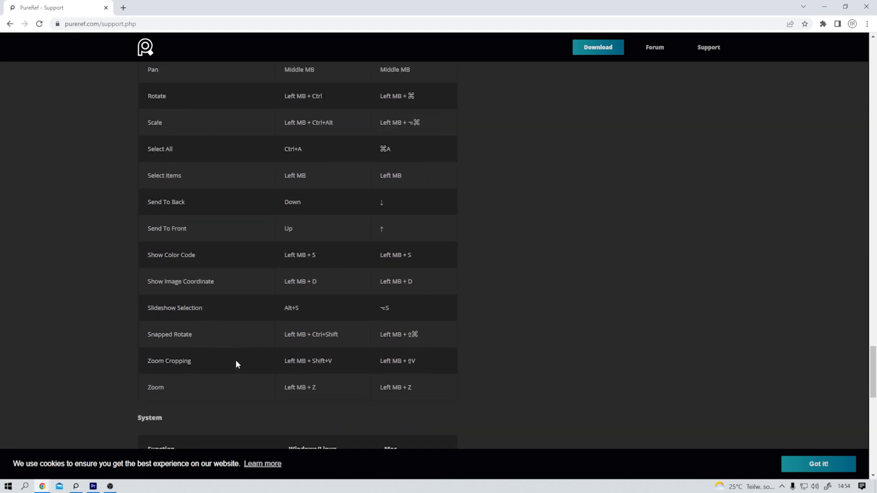
{"action": "scroll", "coordinate": [235, 360], "scroll_direction": "up", "scroll_amount": 15}
{"action": "scroll", "coordinate": [235, 364], "scroll_direction": "up", "scroll_amount": 4}
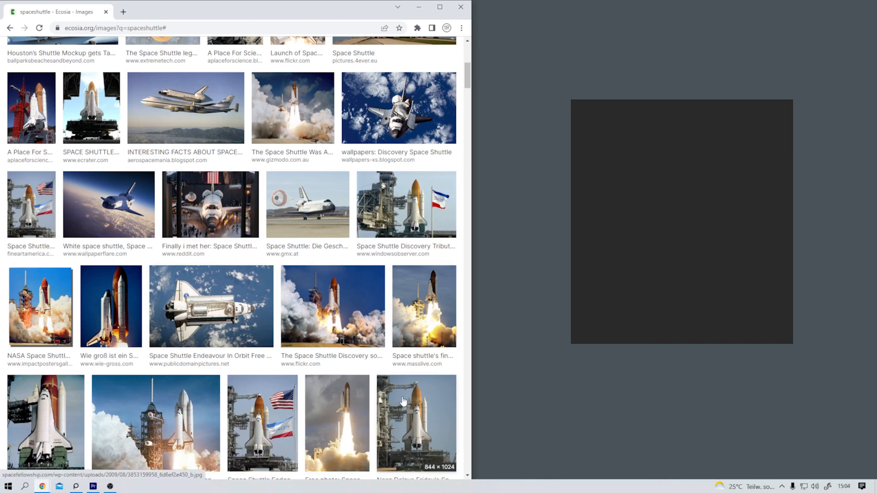
- Add the 844 × 1024 launch-pad shuttle picture from the image results to the PureRef canvas, shrink it and place it in the lower-right area
{"action": "left_click_drag", "start_coordinate": [403, 401], "coordinate": [640, 244]}
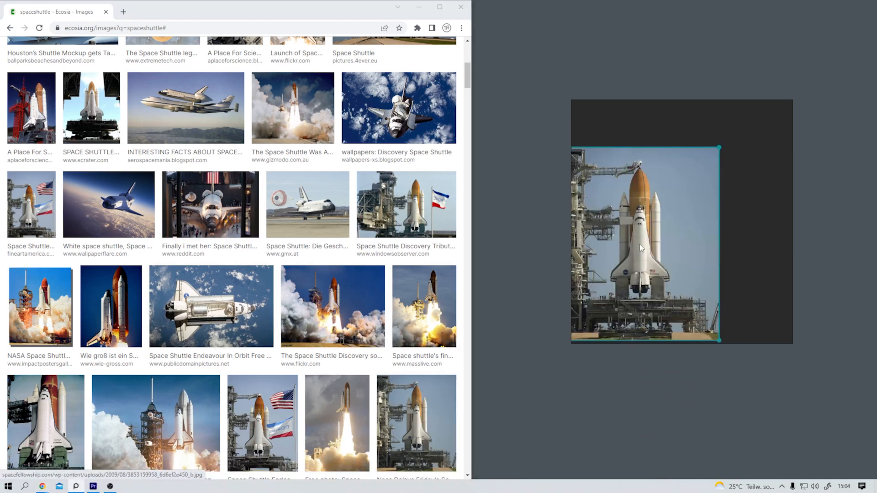
{"action": "left_click_drag", "start_coordinate": [719, 148], "coordinate": [672, 205]}
{"action": "left_click_drag", "start_coordinate": [640, 267], "coordinate": [678, 250]}
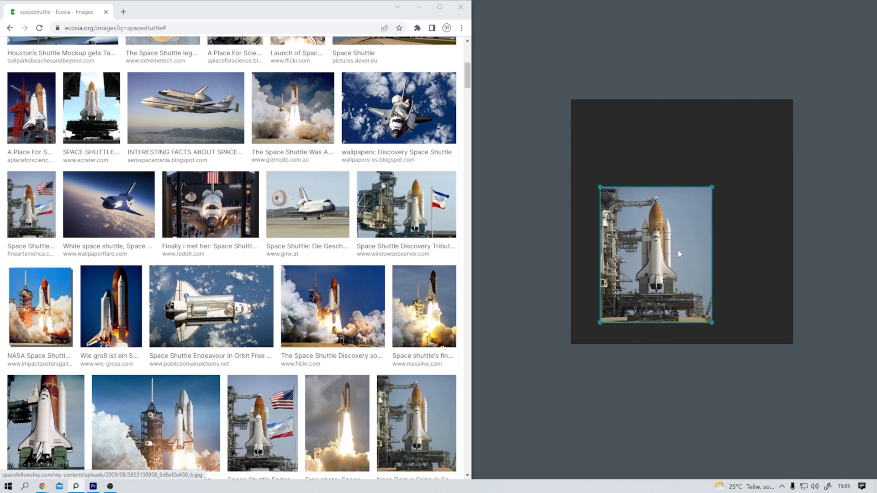
{"action": "left_click_drag", "start_coordinate": [718, 180], "coordinate": [692, 183]}
{"action": "key", "text": "ctrl+z"}
{"action": "left_click_drag", "start_coordinate": [666, 259], "coordinate": [739, 267]}
- Add the white shuttle-in-orbit picture and the museum shuttle picture from the image results to the canvas beside the launch-pad image
{"action": "left_click_drag", "start_coordinate": [211, 306], "coordinate": [677, 179]}
{"action": "left_click_drag", "start_coordinate": [637, 143], "coordinate": [655, 156]}
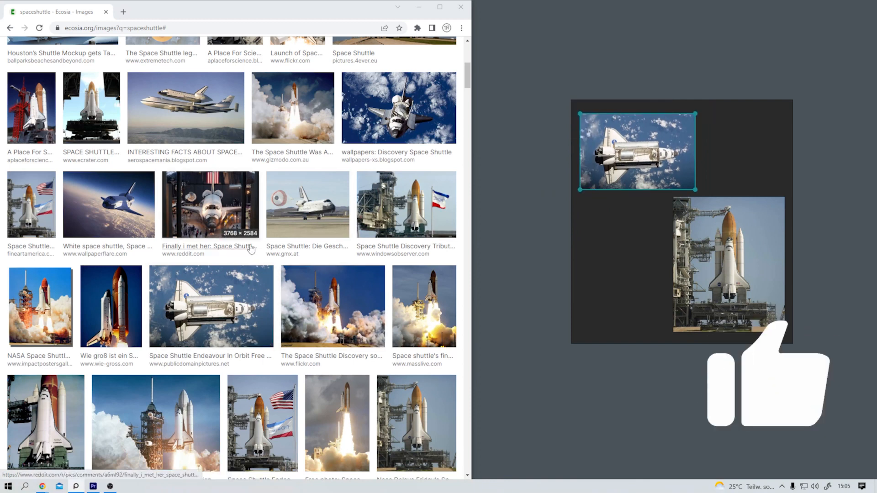
{"action": "left_click_drag", "start_coordinate": [210, 205], "coordinate": [635, 254]}
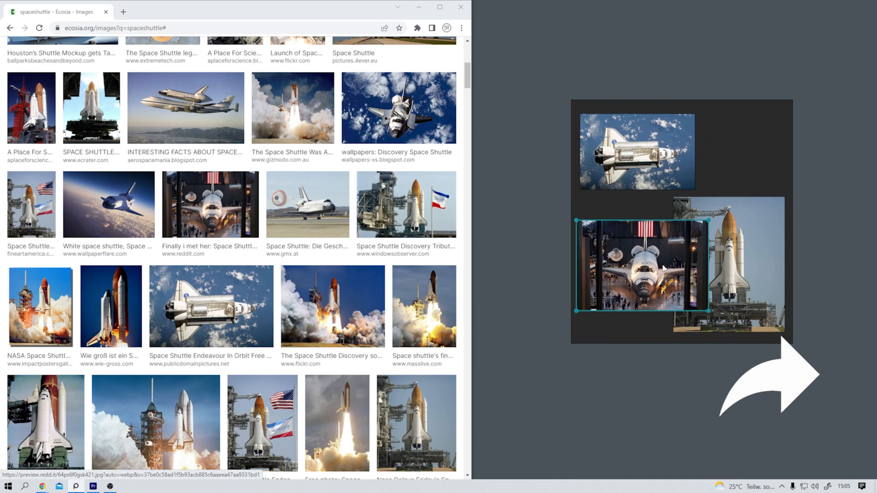
- Enlarge the PureRef window at two opposite corners and spread the launch-pad and museum images apart so they no longer overlap
{"action": "left_click_drag", "start_coordinate": [793, 101], "coordinate": [817, 73]}
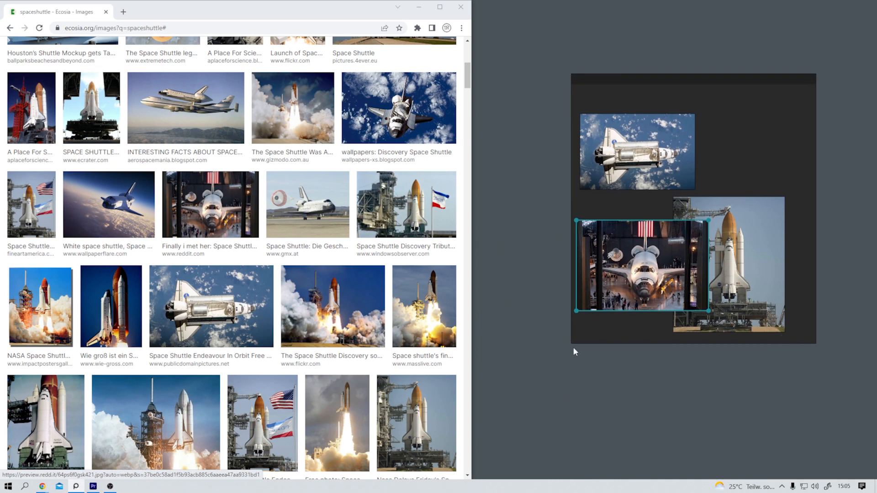
{"action": "left_click_drag", "start_coordinate": [571, 344], "coordinate": [524, 405]}
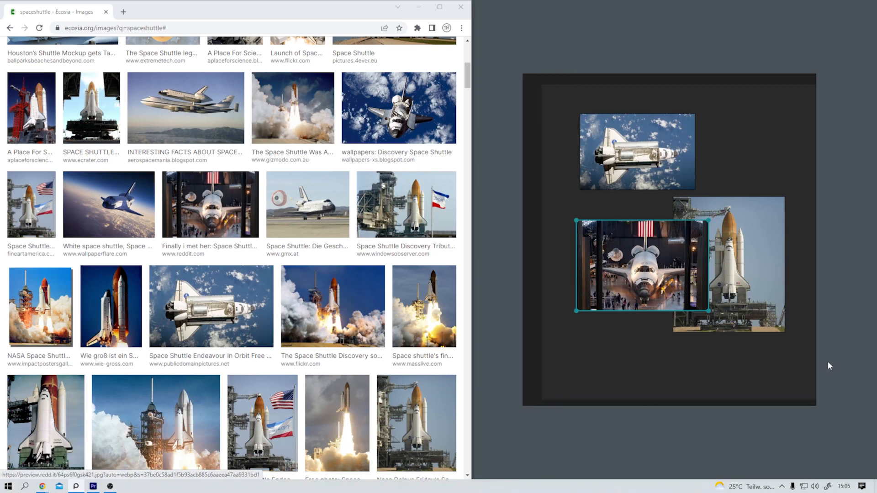
{"action": "mouse_move", "coordinate": [783, 365]}
{"action": "right_mouse_down"}
{"action": "mouse_move", "coordinate": [787, 332]}
{"action": "mouse_move", "coordinate": [858, 320]}
{"action": "mouse_move", "coordinate": [768, 341]}
{"action": "mouse_move", "coordinate": [780, 362]}
{"action": "right_mouse_up"}
{"action": "right_click_drag", "start_coordinate": [699, 250], "coordinate": [671, 235]}
{"action": "left_click_drag", "start_coordinate": [670, 235], "coordinate": [734, 246]}
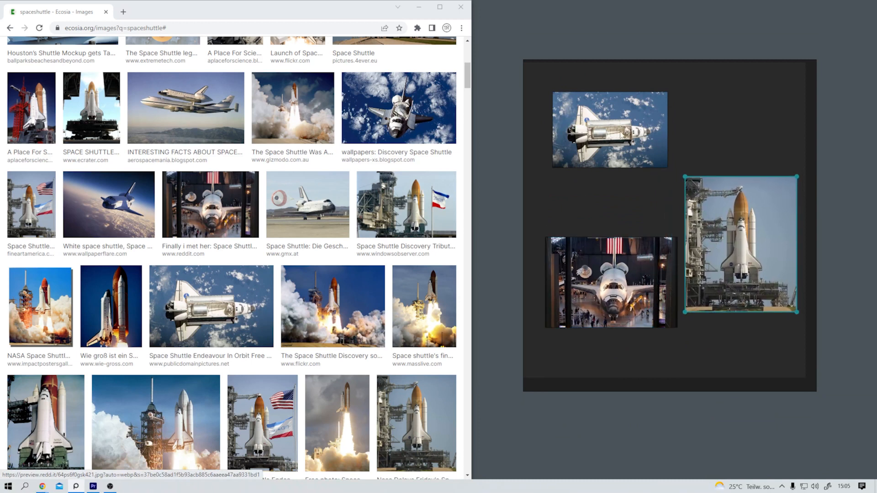
- Examine the orbit, launch-pad and museum shuttle images up close, and return to an overview of all three
{"action": "scroll", "coordinate": [606, 132], "scroll_direction": "up", "scroll_amount": 1}
{"action": "scroll", "coordinate": [606, 132], "scroll_direction": "up", "scroll_amount": 5}
{"action": "scroll", "coordinate": [606, 133], "scroll_direction": "down", "scroll_amount": 6}
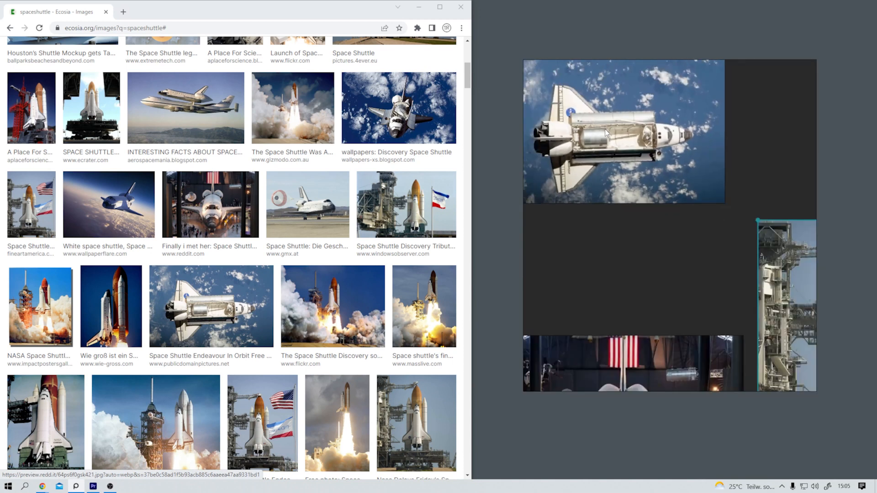
{"action": "scroll", "coordinate": [747, 254], "scroll_direction": "up", "scroll_amount": 4}
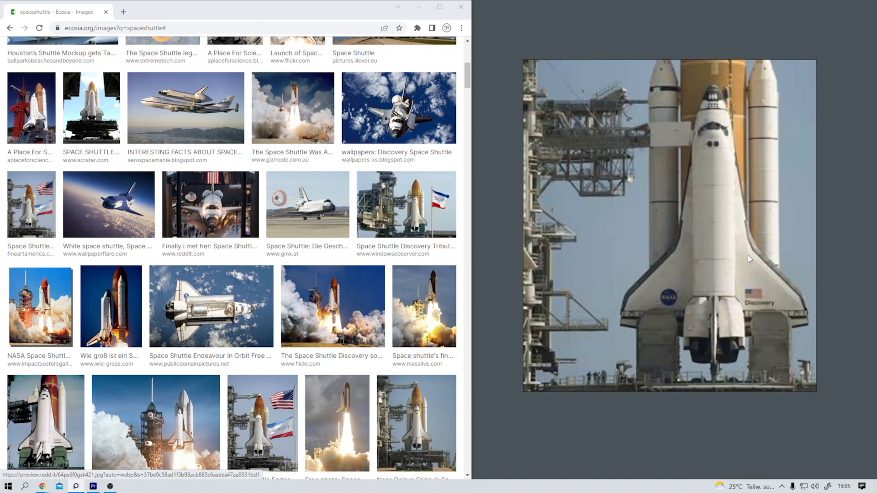
{"action": "scroll", "coordinate": [747, 255], "scroll_direction": "down", "scroll_amount": 3}
{"action": "scroll", "coordinate": [748, 258], "scroll_direction": "down", "scroll_amount": 1}
{"action": "scroll", "coordinate": [568, 317], "scroll_direction": "up", "scroll_amount": 1}
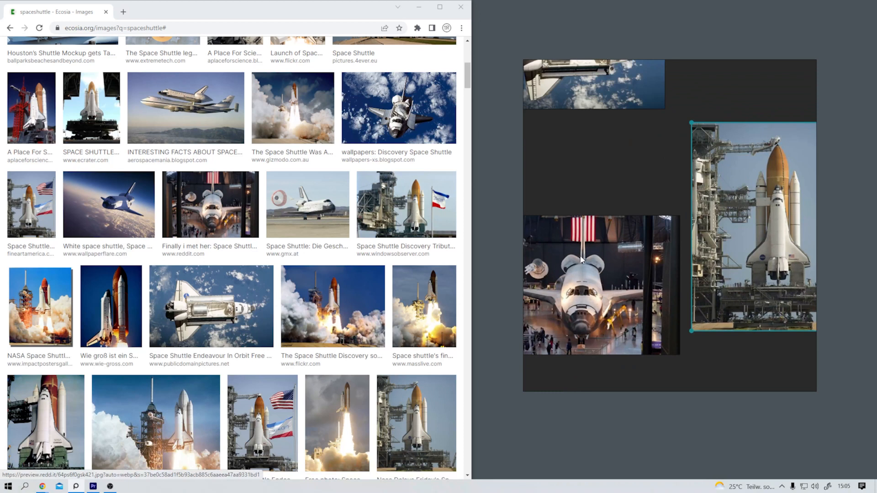
{"action": "scroll", "coordinate": [581, 84], "scroll_direction": "down", "scroll_amount": 1}
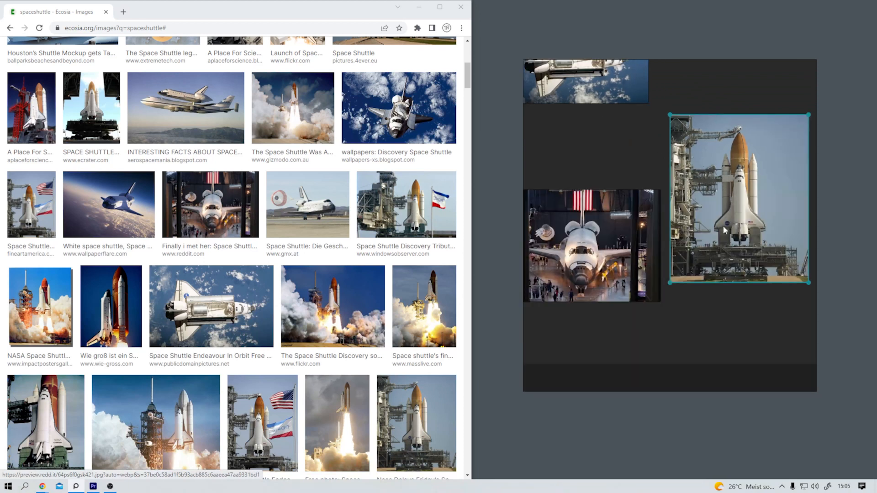
{"action": "scroll", "coordinate": [587, 246], "scroll_direction": "up", "scroll_amount": 6}
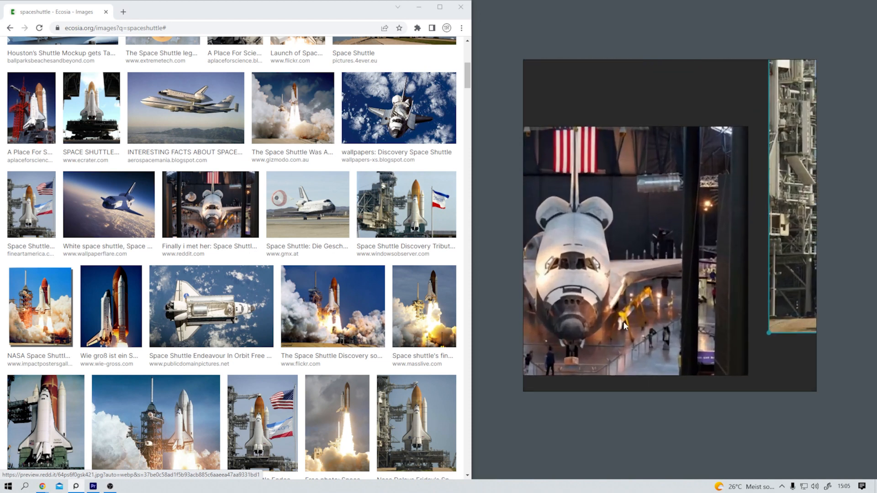
{"action": "scroll", "coordinate": [638, 256], "scroll_direction": "down", "scroll_amount": 4}
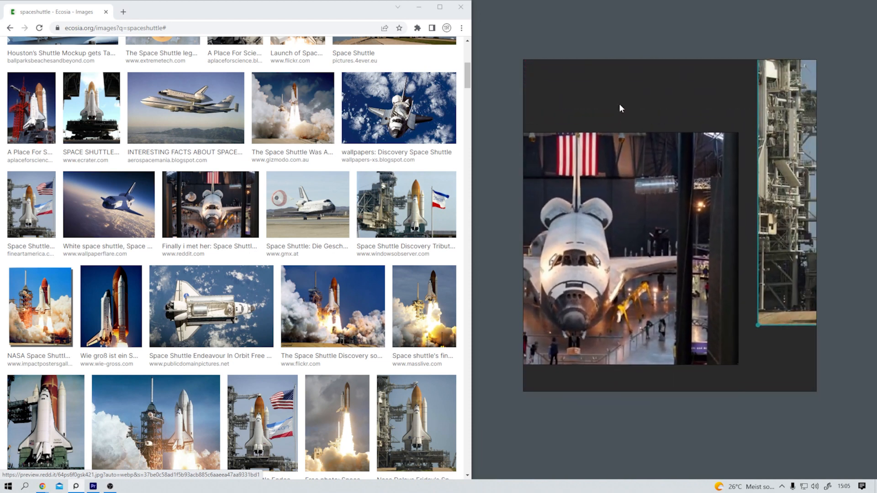
{"action": "scroll", "coordinate": [583, 221], "scroll_direction": "up", "scroll_amount": 1}
{"action": "scroll", "coordinate": [585, 224], "scroll_direction": "down", "scroll_amount": 5}
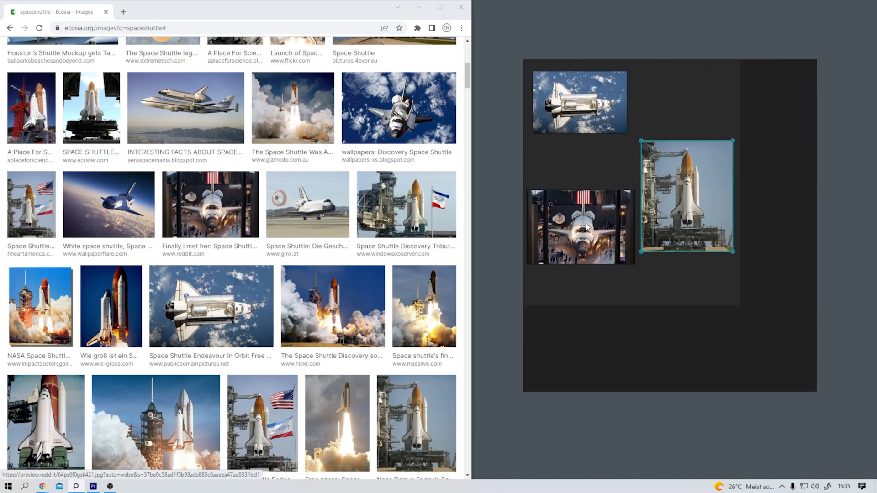
- Align the orbit and museum shuttle images by their left edges
{"action": "left_click", "coordinate": [585, 111]}
{"action": "left_click", "coordinate": [595, 240], "text": "shift"}
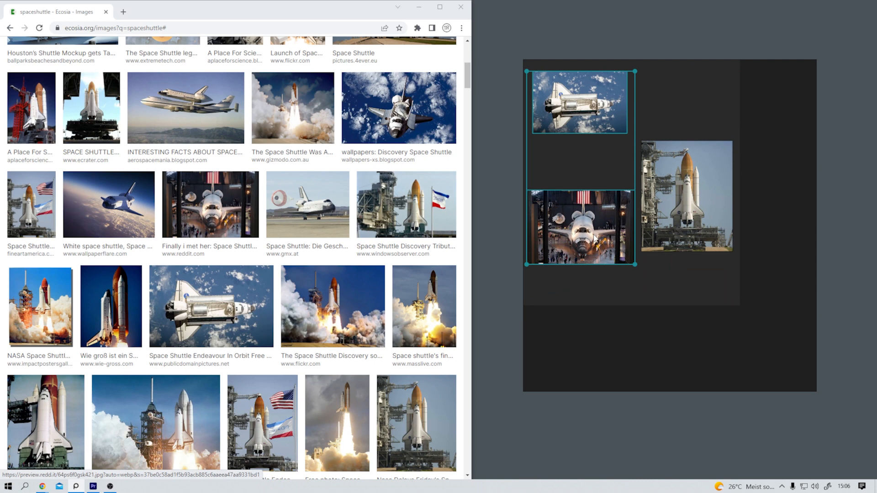
{"action": "key", "text": "ctrl+Left"}
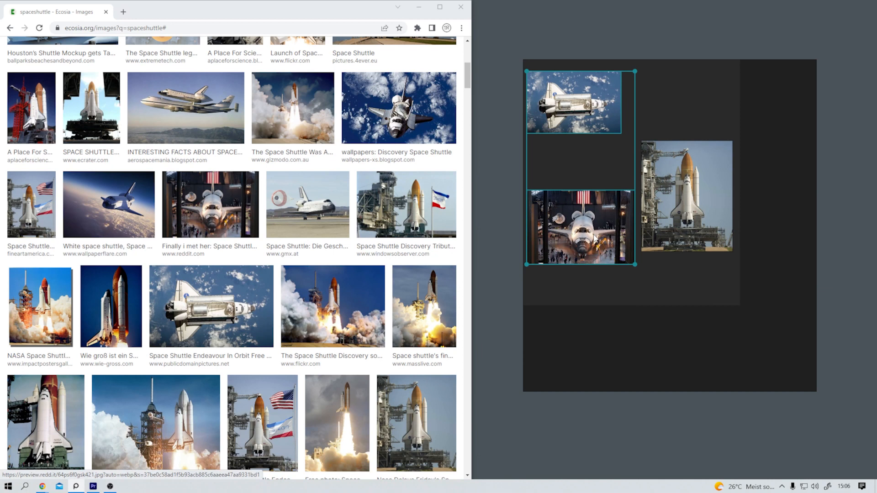
{"action": "key", "text": "ctrl+Right"}
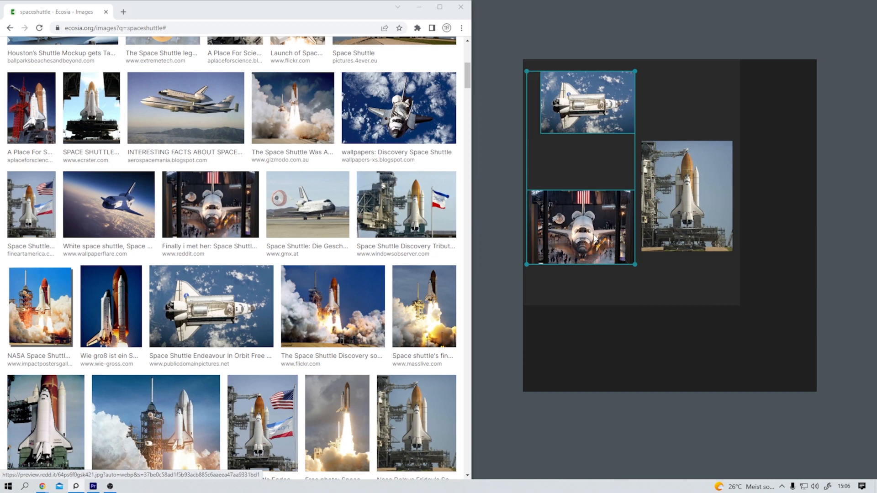
{"action": "key", "text": "ctrl+Left"}
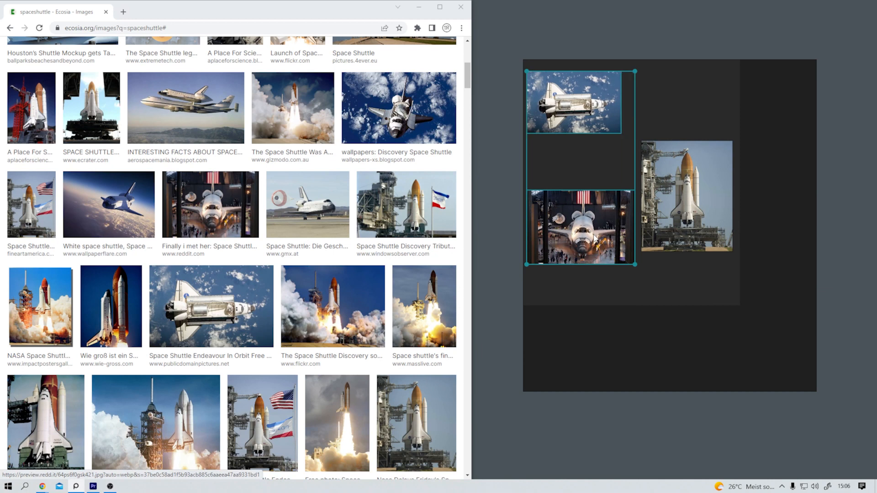
- Arrange all three images with Arrange Optimal and narrow the PureRef window around the resulting column
{"action": "left_click_drag", "start_coordinate": [713, 283], "coordinate": [542, 112]}
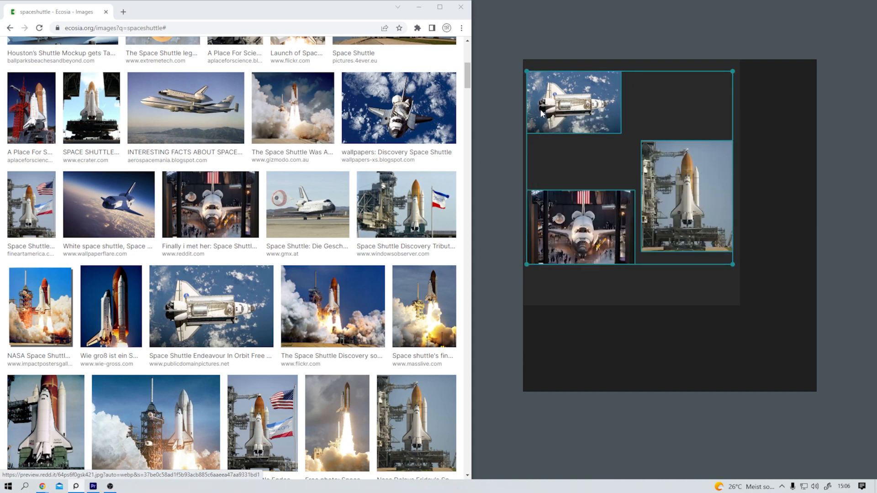
{"action": "key", "text": "ctrl+p"}
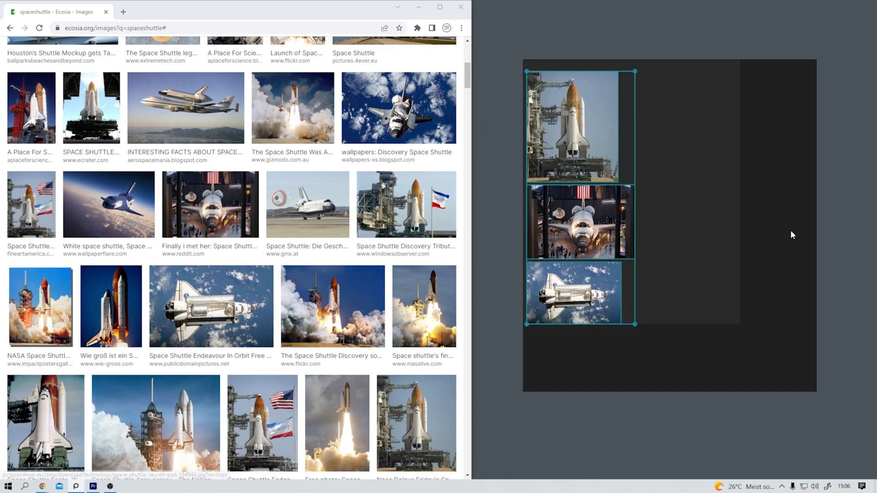
{"action": "left_click_drag", "start_coordinate": [817, 293], "coordinate": [660, 295]}
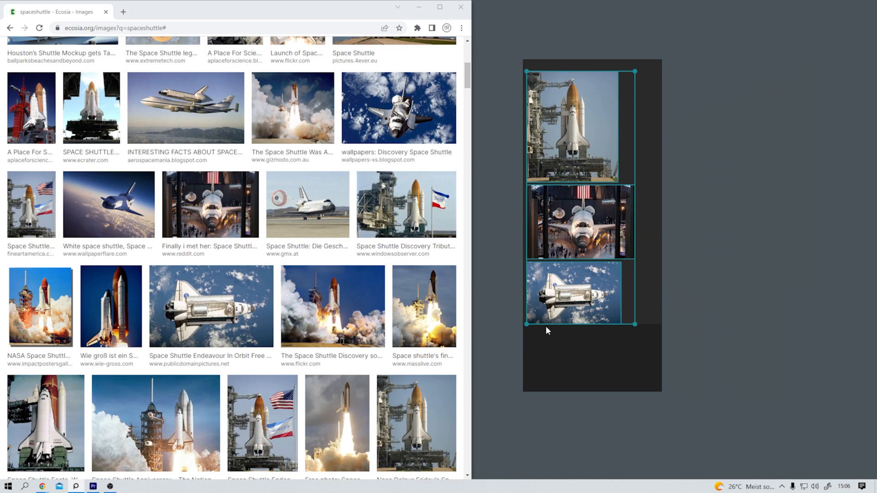
- Flip all three images vertically and horizontally, reversing each flip
{"action": "key", "text": "alt+shift+v"}
{"action": "key", "text": "alt+shift+v"}
{"action": "key", "text": "shift+h"}
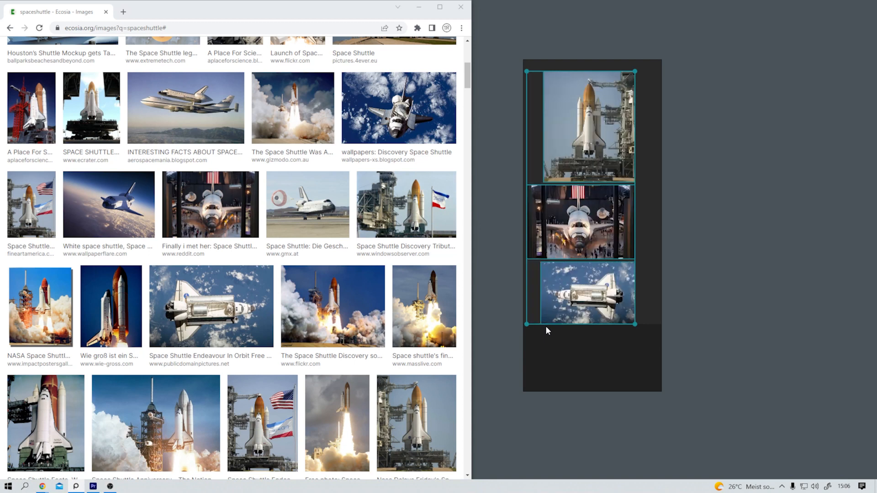
{"action": "key", "text": "shift+h"}
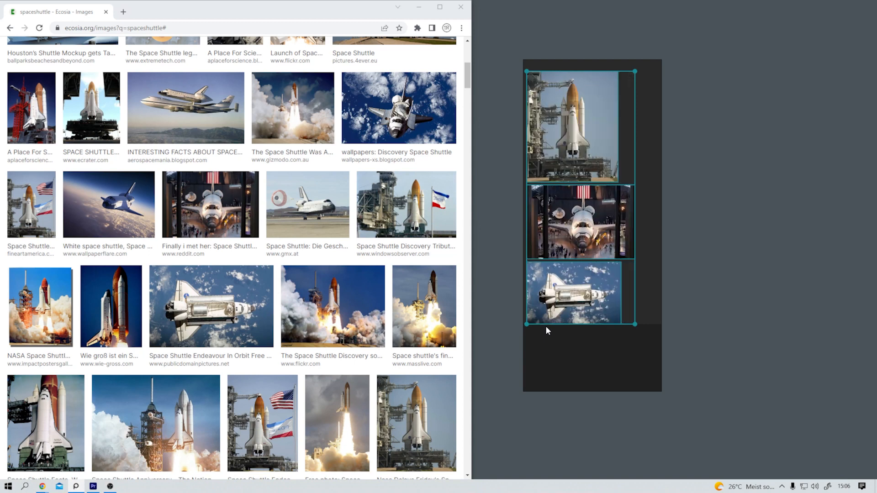
- Add a note reading "Shuttle" directly beneath the orbit image
{"action": "key", "text": "t"}
{"action": "left_click", "coordinate": [547, 329]}
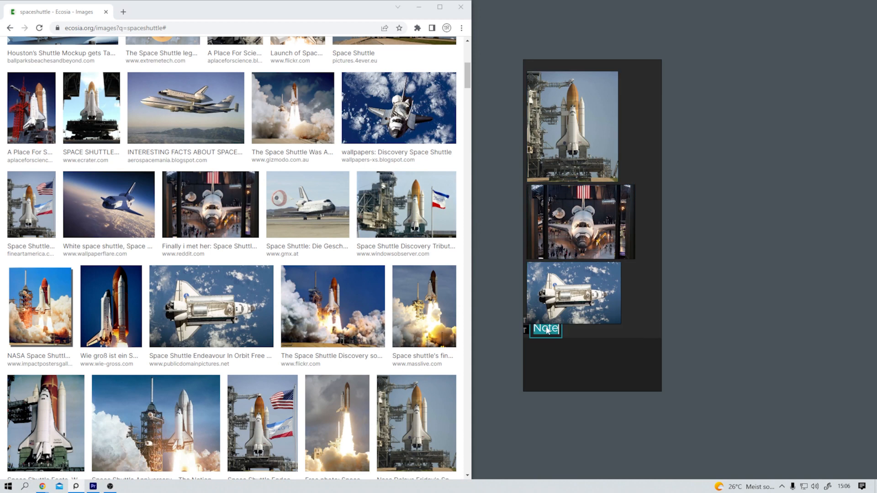
{"action": "type", "text": "Shuttl"}
- Duplicate the orbit image into the empty area beside the "Shuttle" note, and delete the copy
{"action": "left_click", "coordinate": [610, 289]}
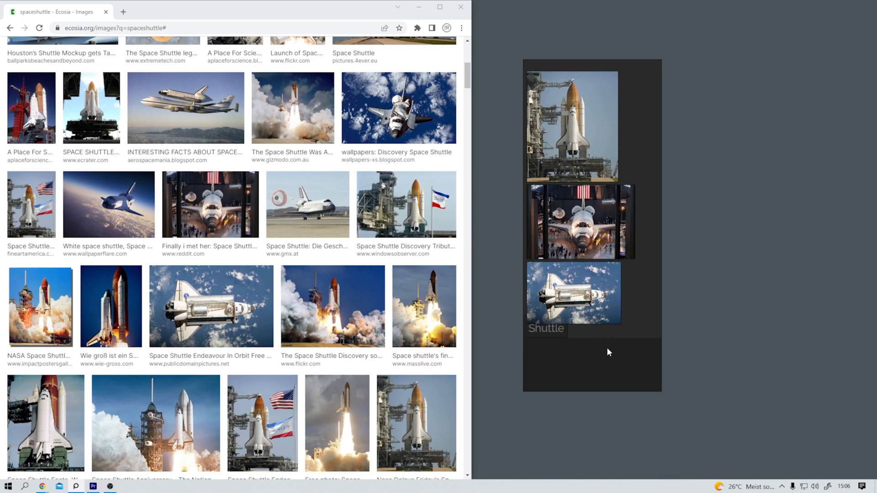
{"action": "key", "text": "ctrl+v"}
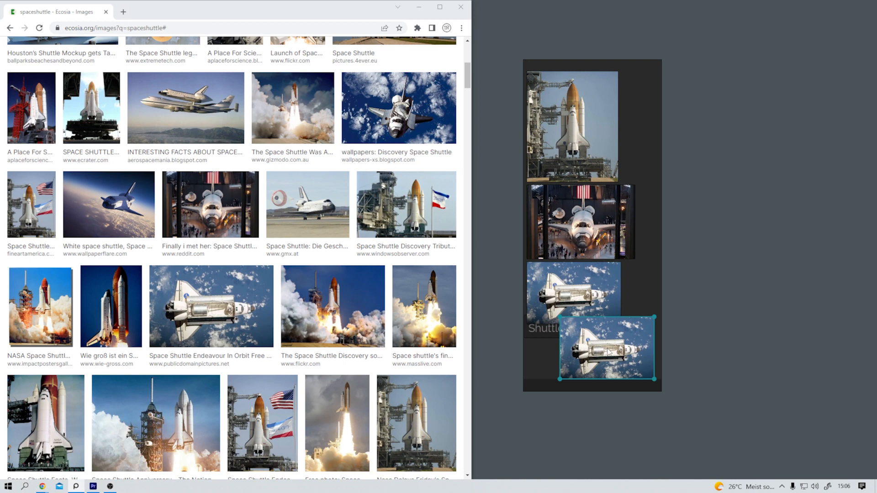
{"action": "key", "text": "Delete"}
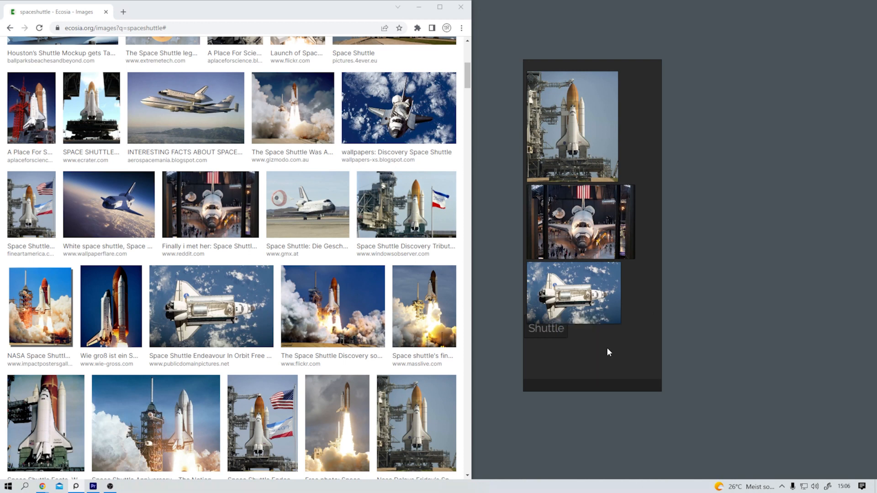
- Save the PureRef scene as NewScene in the Tutorial folder
{"action": "key", "text": "ctrl+s"}
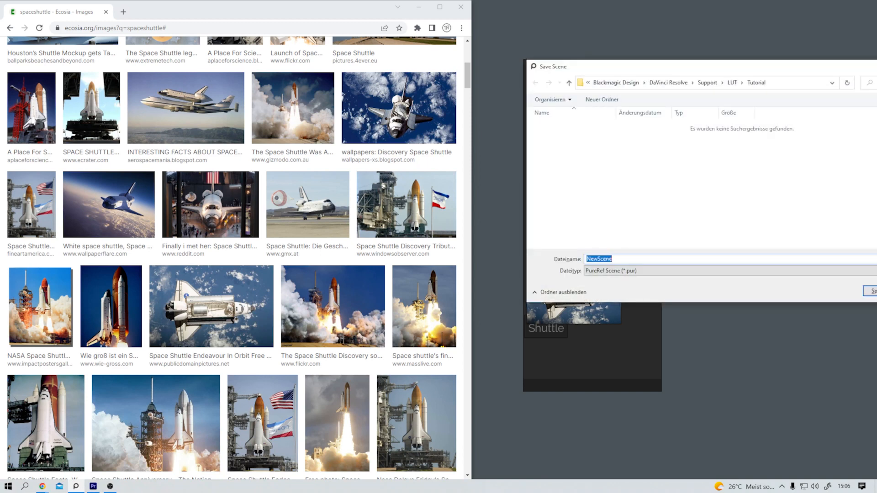
{"action": "left_click", "coordinate": [876, 291]}
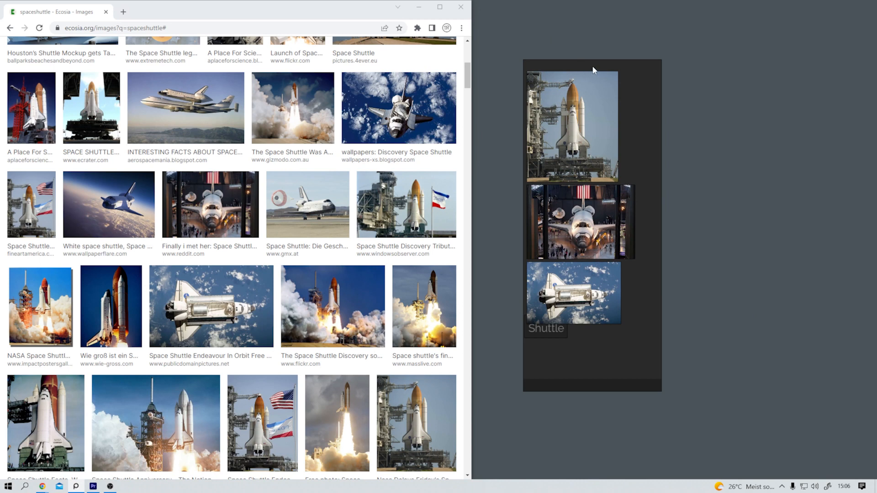
- Open the PureRef settings and look over the Preferences page, closing it without changing anything
{"action": "key", "text": "ctrl+o"}
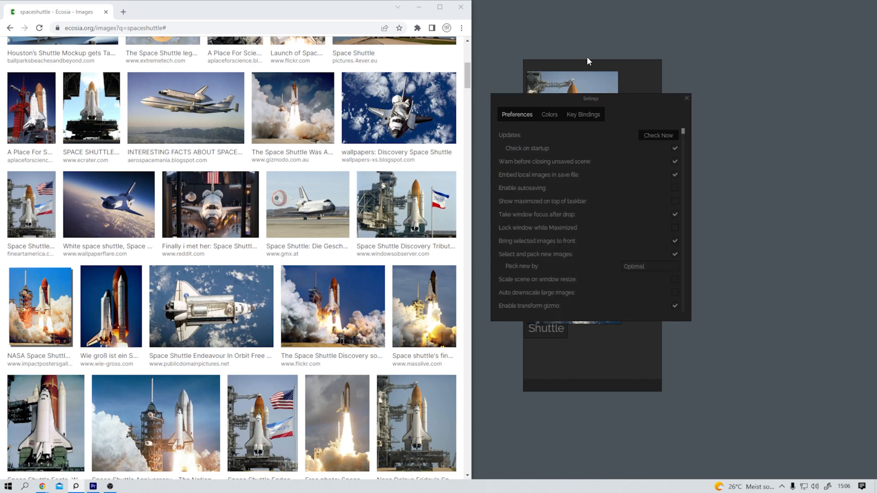
{"action": "left_click", "coordinate": [686, 98]}
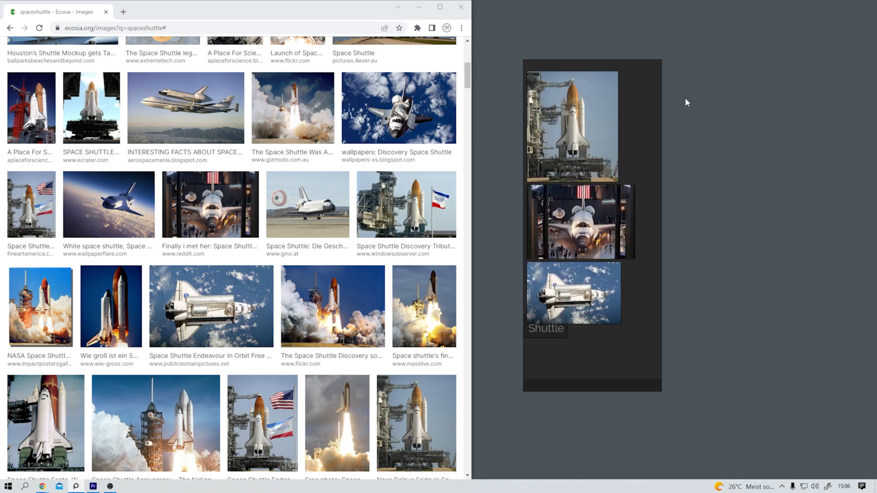
{"action": "right_click", "coordinate": [632, 155]}
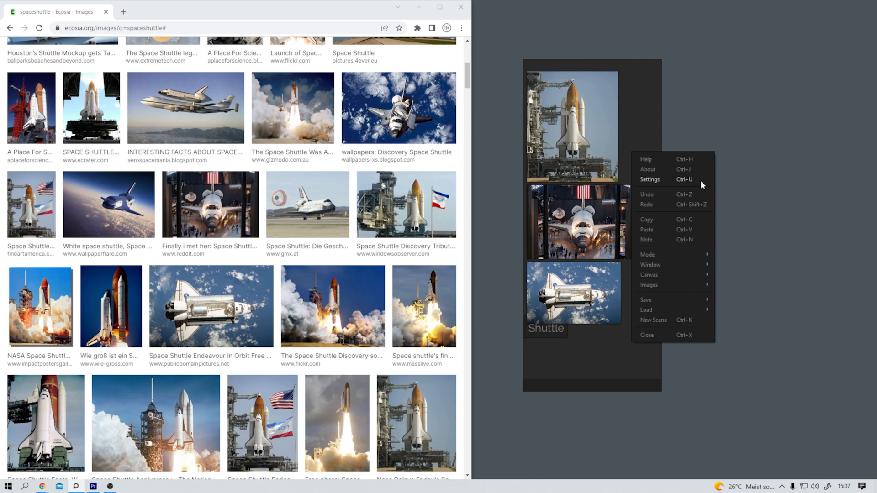
{"action": "left_click", "coordinate": [645, 181]}
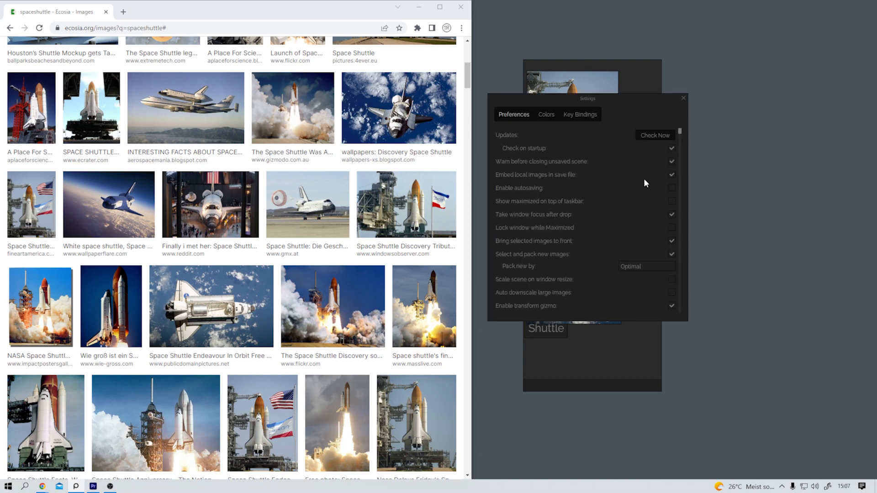
{"action": "left_click", "coordinate": [683, 98]}
- Move the "Shuttle" note down into the empty area so it sits clear of the orbit image
{"action": "right_click", "coordinate": [648, 247]}
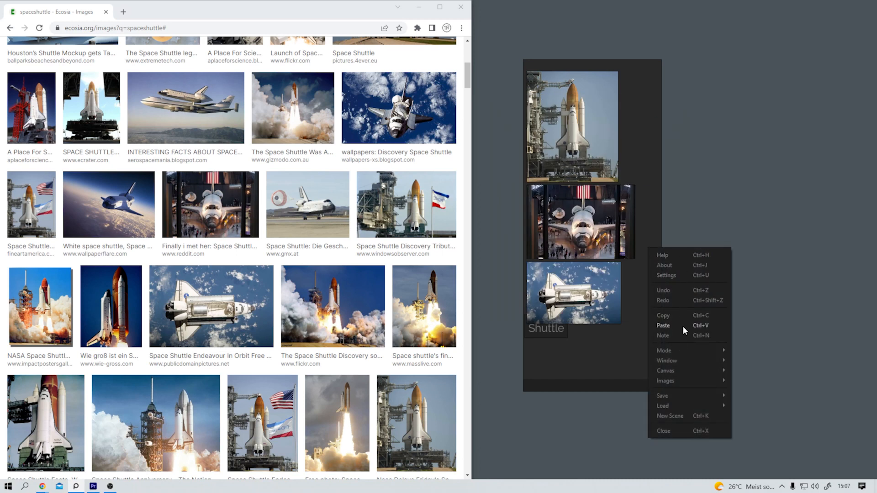
{"action": "left_click", "coordinate": [638, 206]}
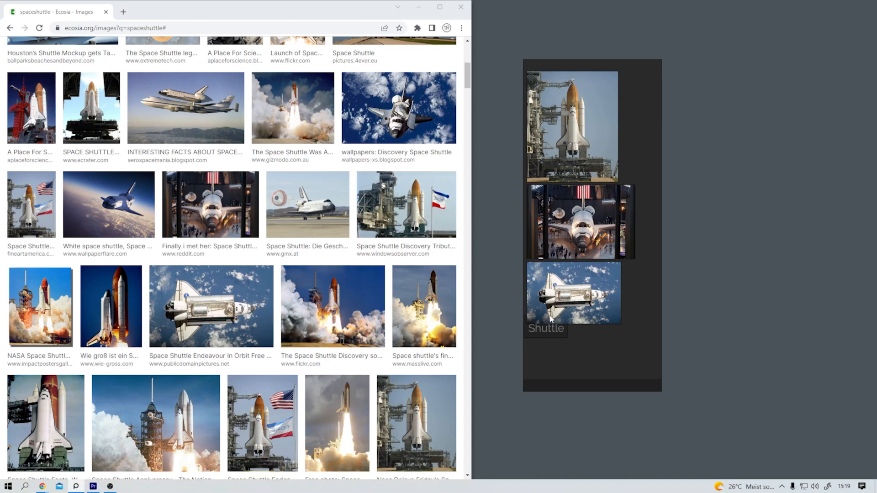
{"action": "left_click_drag", "start_coordinate": [554, 338], "coordinate": [583, 358]}
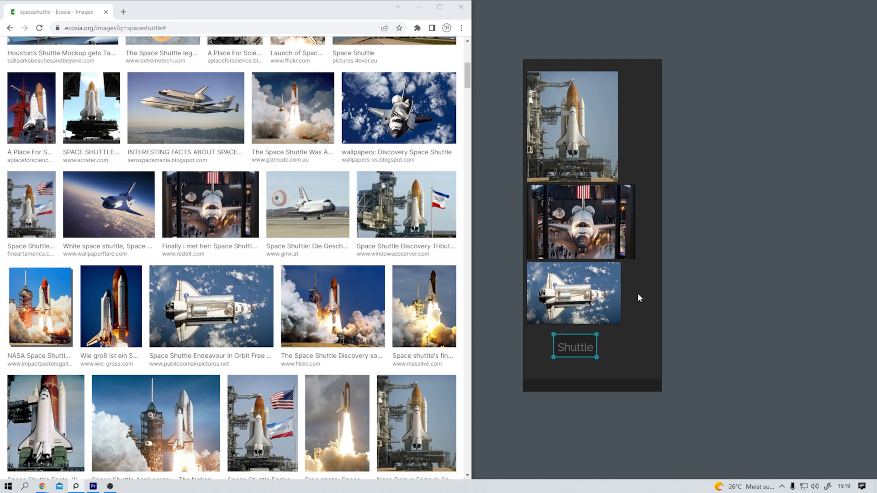
- Switch to Blender, delete the default light and camera, and set the viewport to the front view
{"action": "left_click", "coordinate": [441, 107]}
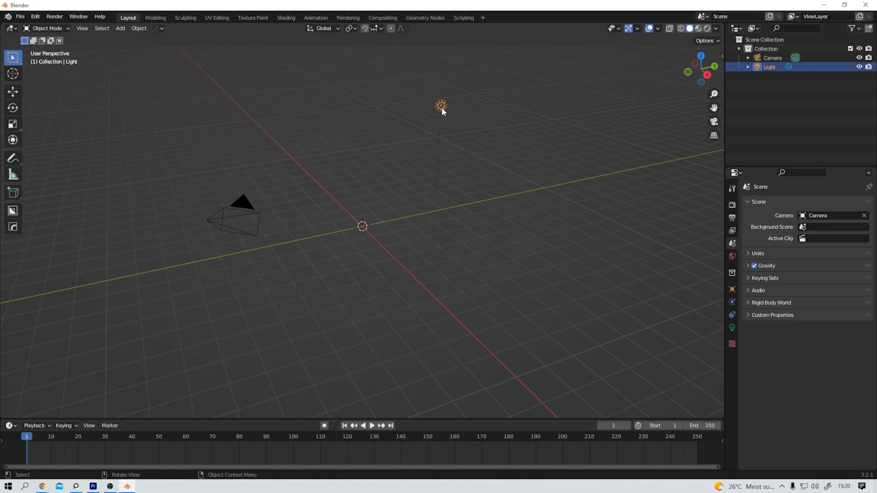
{"action": "key", "text": "Delete"}
{"action": "left_click", "coordinate": [234, 207]}
{"action": "key", "text": "Delete"}
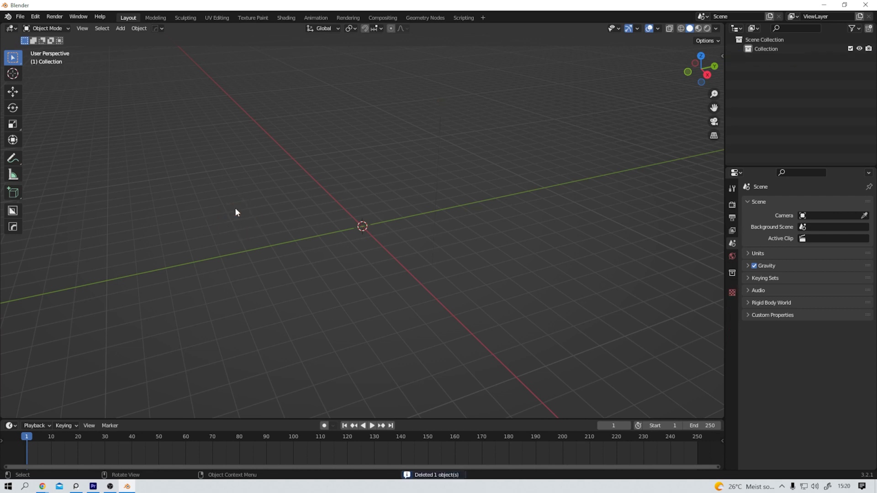
{"action": "key", "text": "KP_1"}
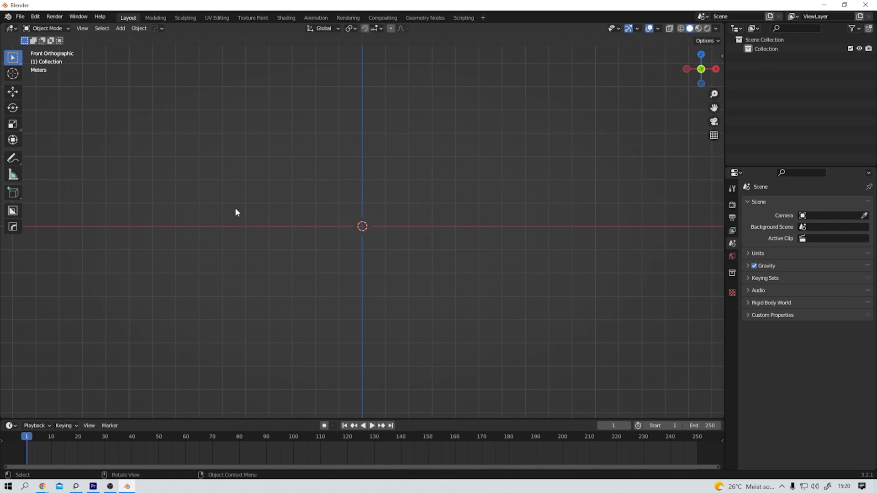
- Switch back to PureRef and enable its Always On Top mode over the Blender window
{"action": "key", "text": "alt+Tab"}
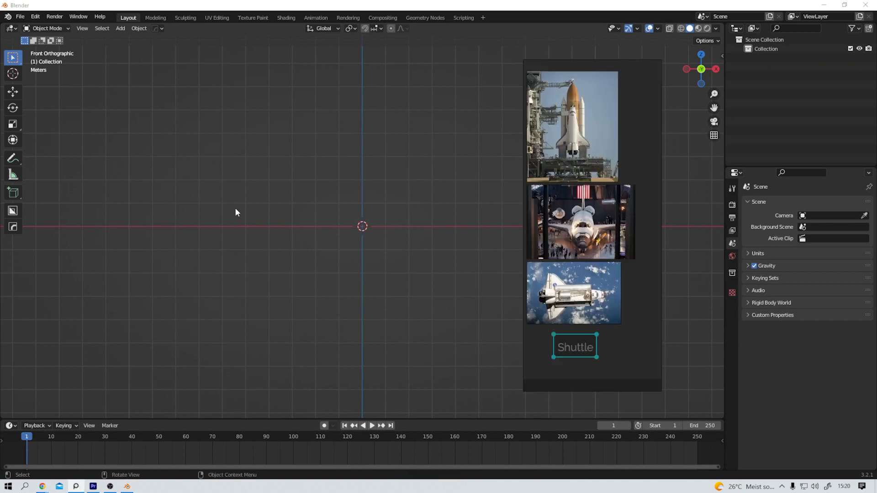
{"action": "right_click", "coordinate": [650, 144]}
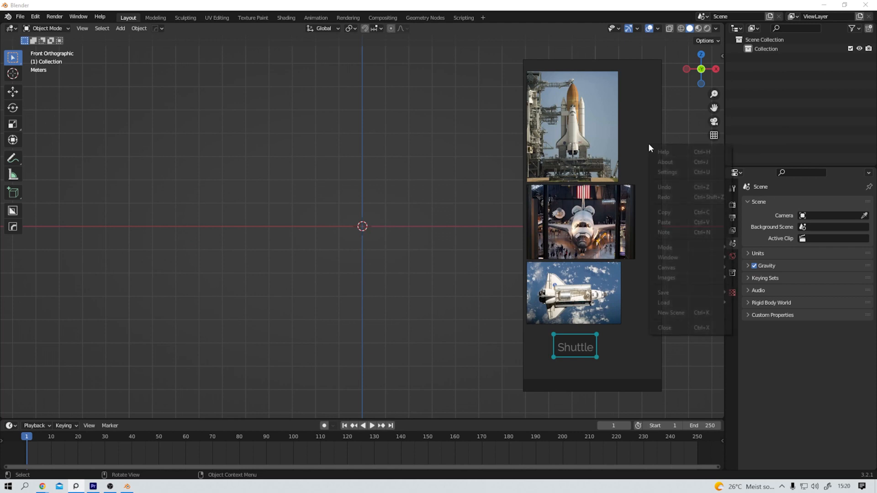
{"action": "mouse_move", "coordinate": [685, 247]}
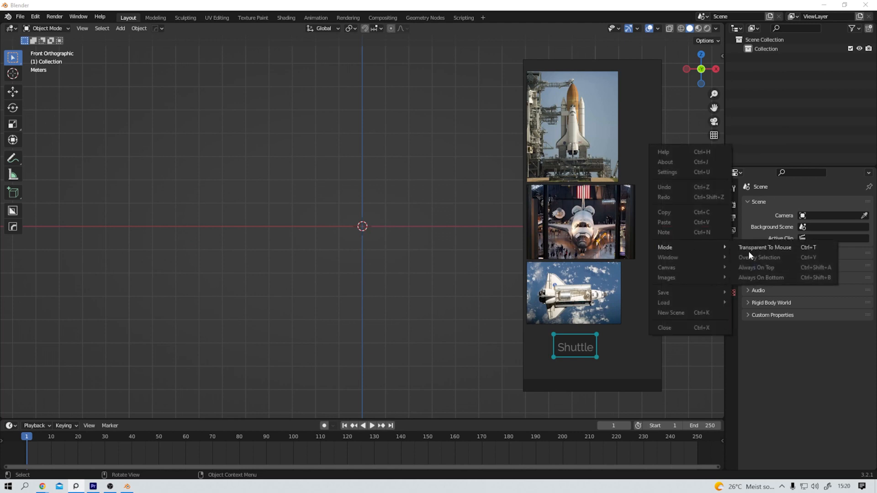
{"action": "left_click", "coordinate": [755, 266]}
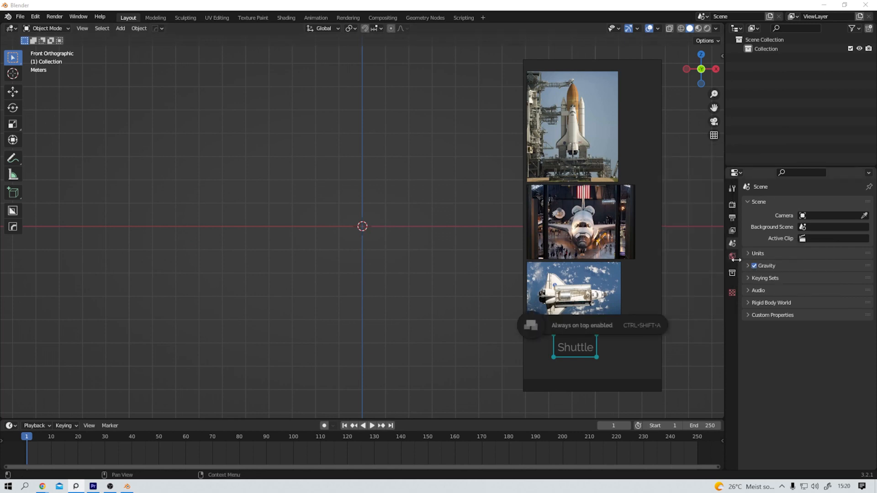
- Move the PureRef window over the centre of the Blender viewport, covering the world origin, and deselect the launch pad image
{"action": "left_click", "coordinate": [611, 156]}
{"action": "left_click_drag", "start_coordinate": [631, 144], "coordinate": [419, 152]}
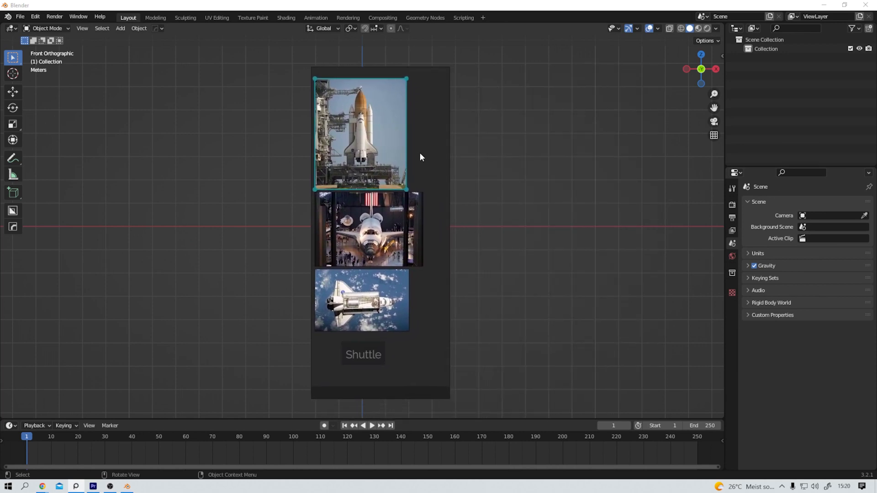
{"action": "left_click", "coordinate": [430, 169]}
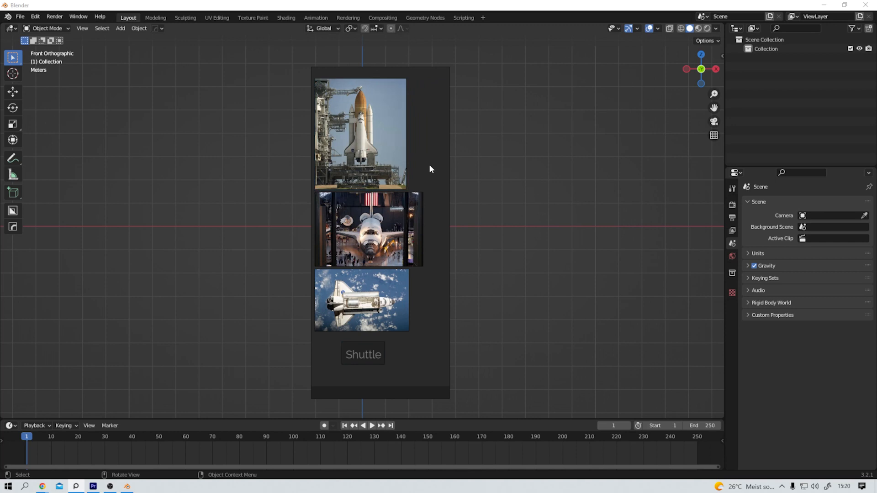
- Lower the PureRef window's opacity until the Blender grid shows through the reference images
{"action": "scroll", "coordinate": [430, 165], "scroll_direction": "down", "scroll_amount": 5, "text": "ctrl+alt"}
{"action": "scroll", "coordinate": [429, 169], "scroll_direction": "down", "scroll_amount": 2, "text": "ctrl+alt"}
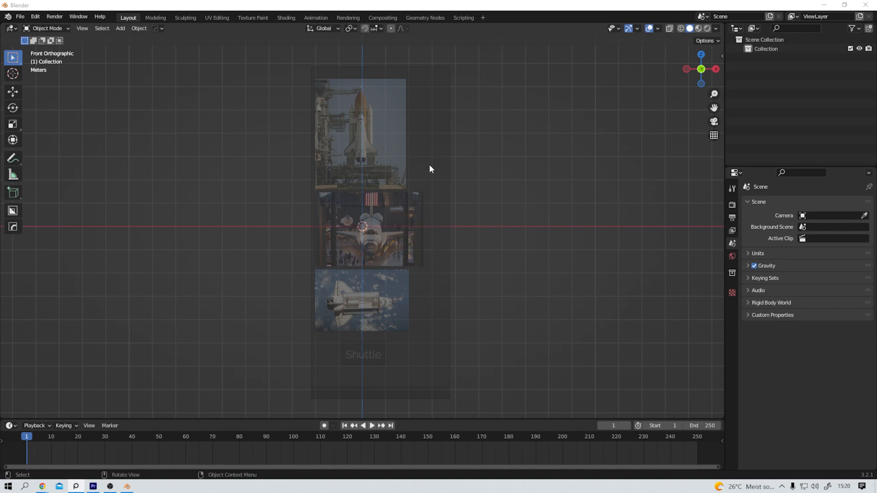
{"action": "scroll", "coordinate": [429, 169], "scroll_direction": "up", "scroll_amount": 7, "text": "ctrl+alt"}
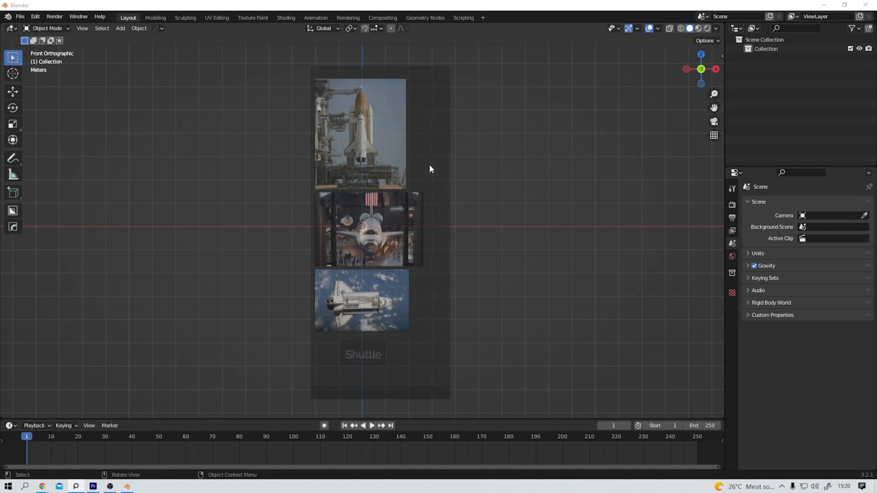
{"action": "scroll", "coordinate": [429, 169], "scroll_direction": "down", "scroll_amount": 3, "text": "ctrl+alt"}
- Enable PureRef's Transparent To Mouse mode and accept the confirmation about ignoring mouse events
{"action": "right_click", "coordinate": [429, 167]}
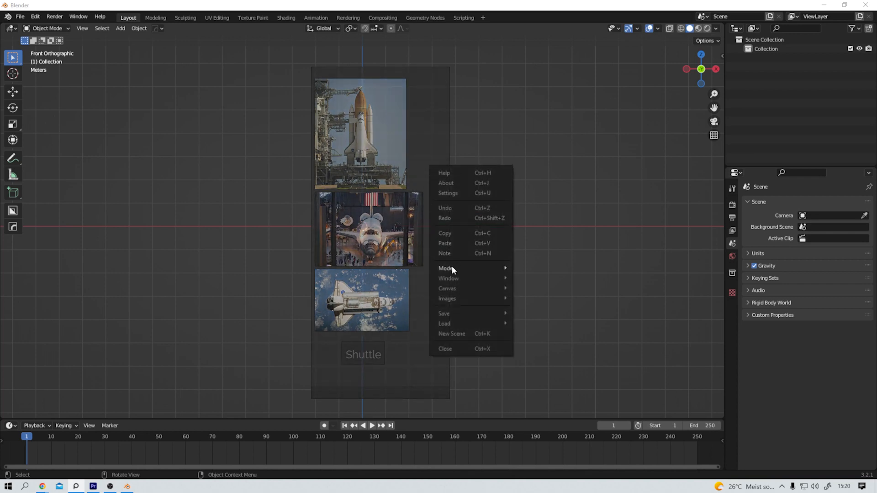
{"action": "mouse_move", "coordinate": [452, 268]}
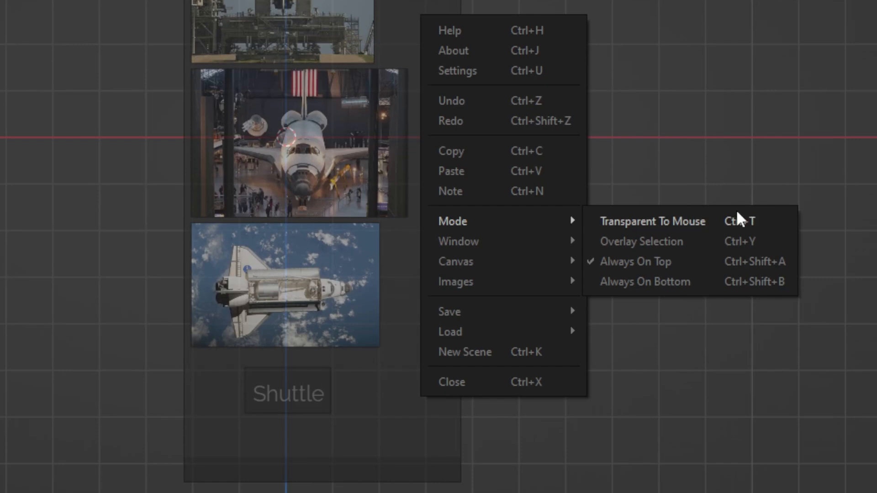
{"action": "left_click", "coordinate": [681, 221]}
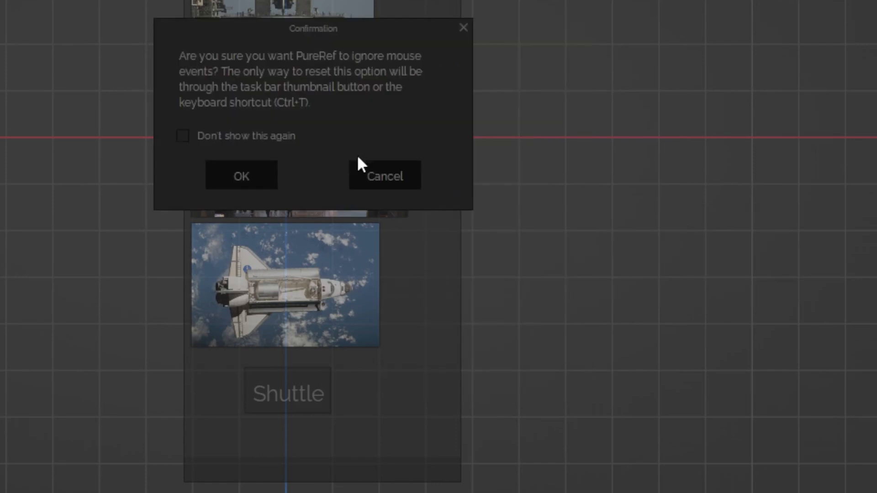
{"action": "left_click", "coordinate": [267, 172]}
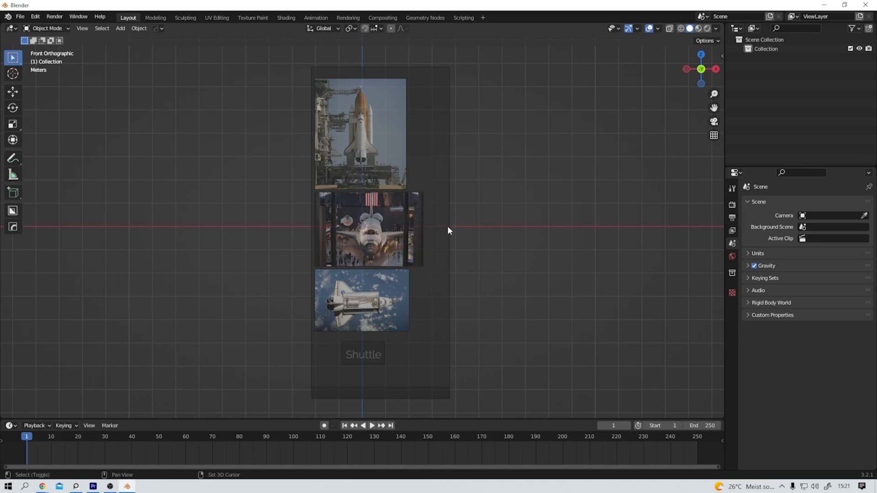
- Add a cube mesh in the Blender scene at the world origin, behind the reference overlay
{"action": "key", "text": "shift+a"}
{"action": "mouse_move", "coordinate": [448, 226]}
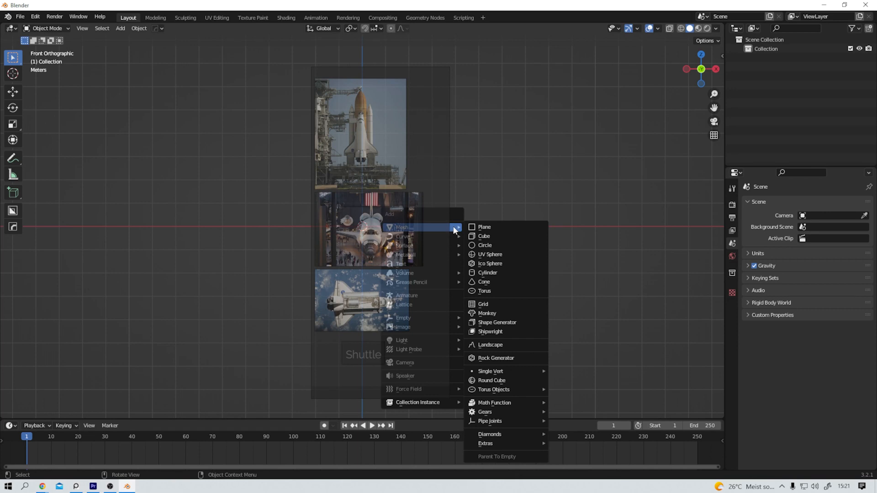
{"action": "left_click", "coordinate": [487, 238]}
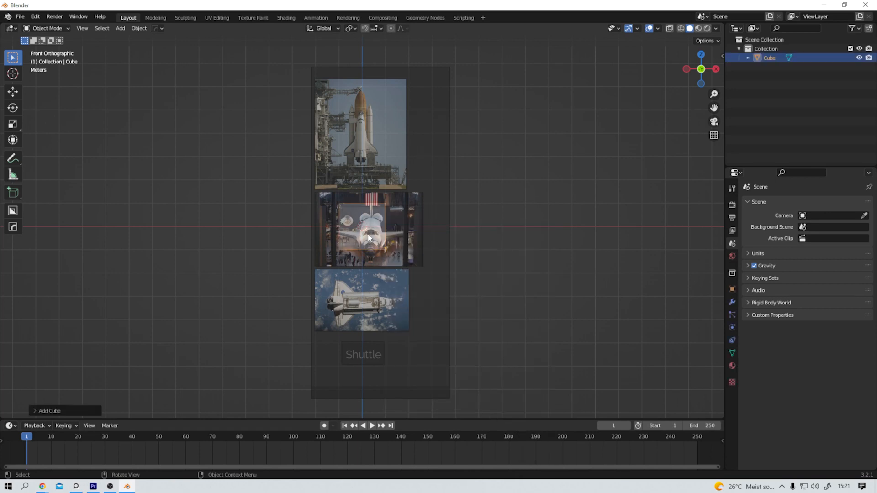